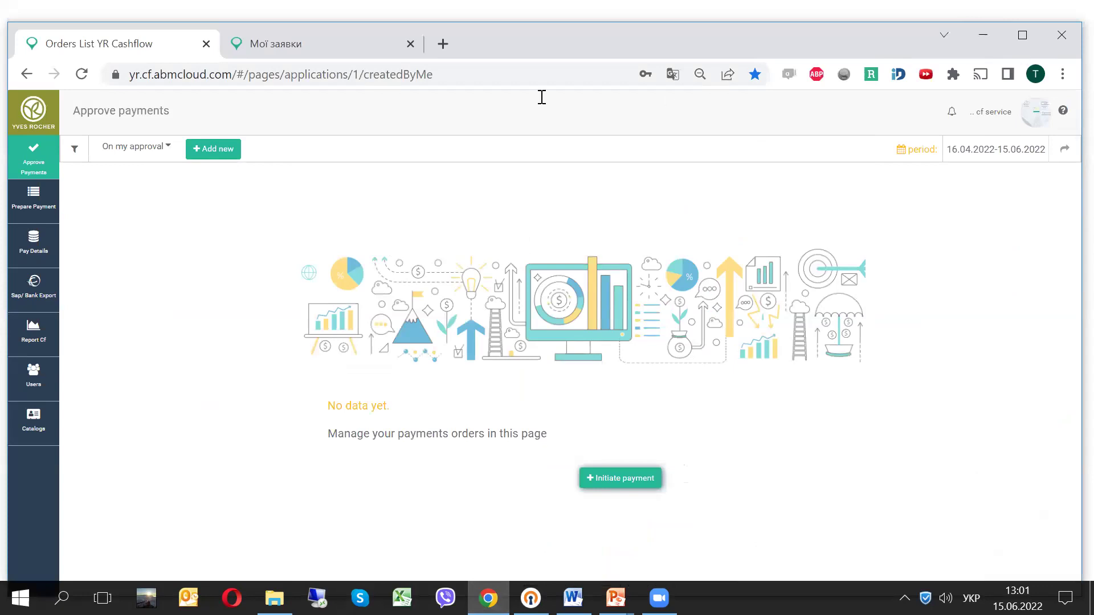
Step: On the Мої заявки page, filter the request list to Доступно мне
{"action": "left_click", "coordinate": [248, 73]}
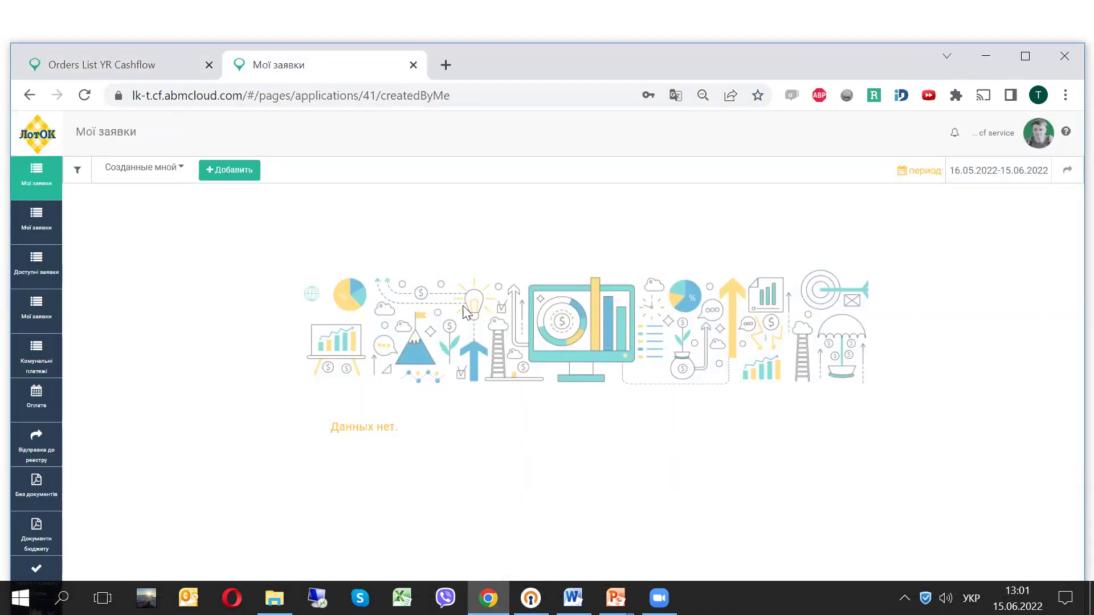
{"action": "left_click", "coordinate": [181, 170]}
{"action": "left_click", "coordinate": [165, 210]}
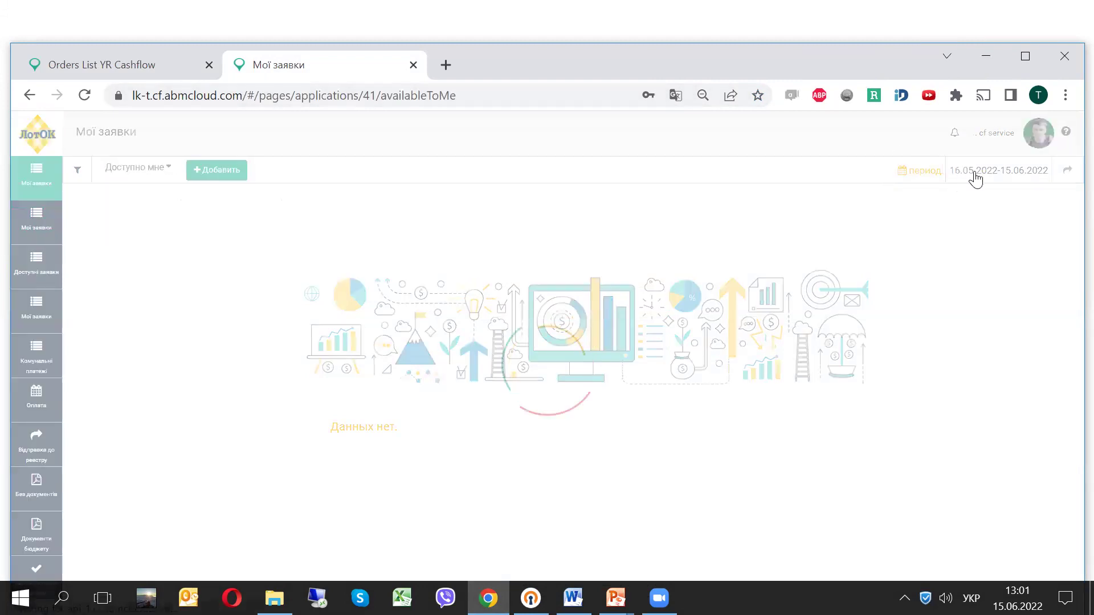
Step: Set the request list's period to 01.05.2021-15.06.2022
{"action": "left_click", "coordinate": [974, 171]}
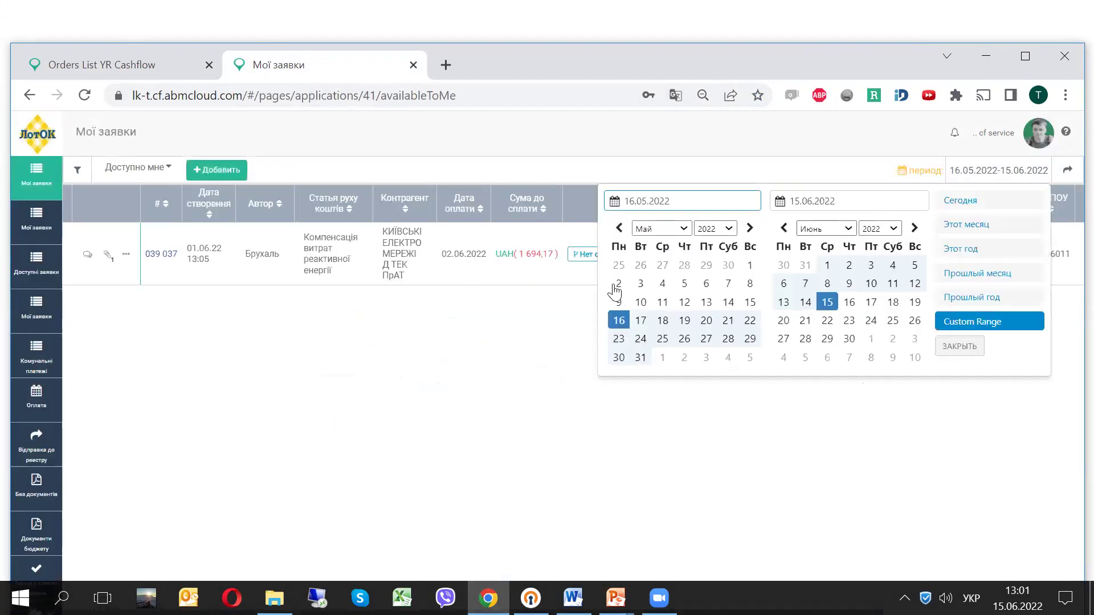
{"action": "left_click", "coordinate": [710, 228]}
{"action": "left_click", "coordinate": [706, 446]}
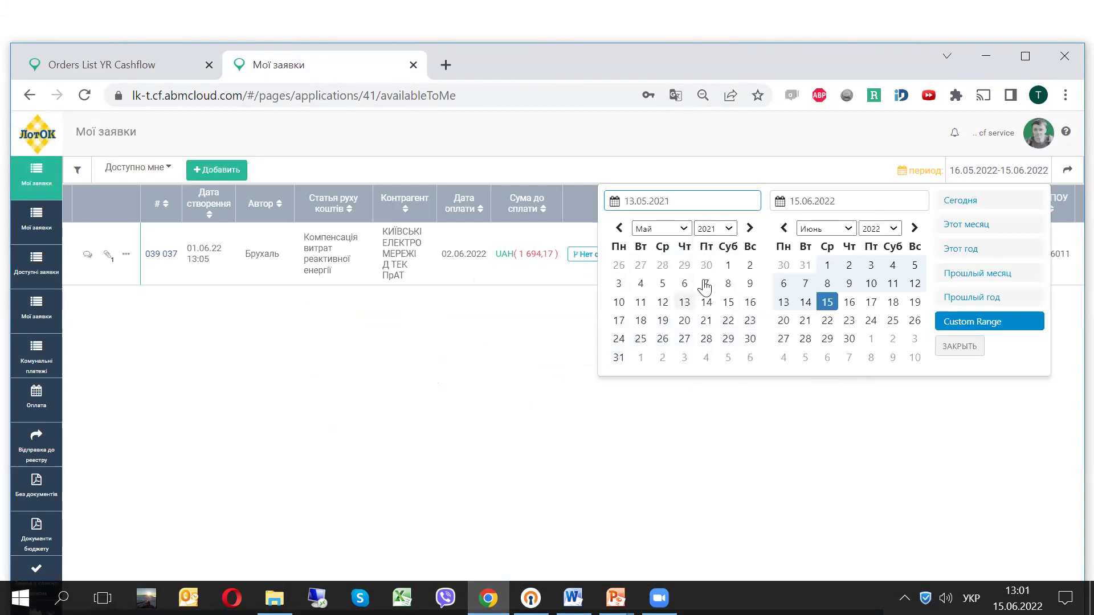
{"action": "left_click", "coordinate": [727, 265]}
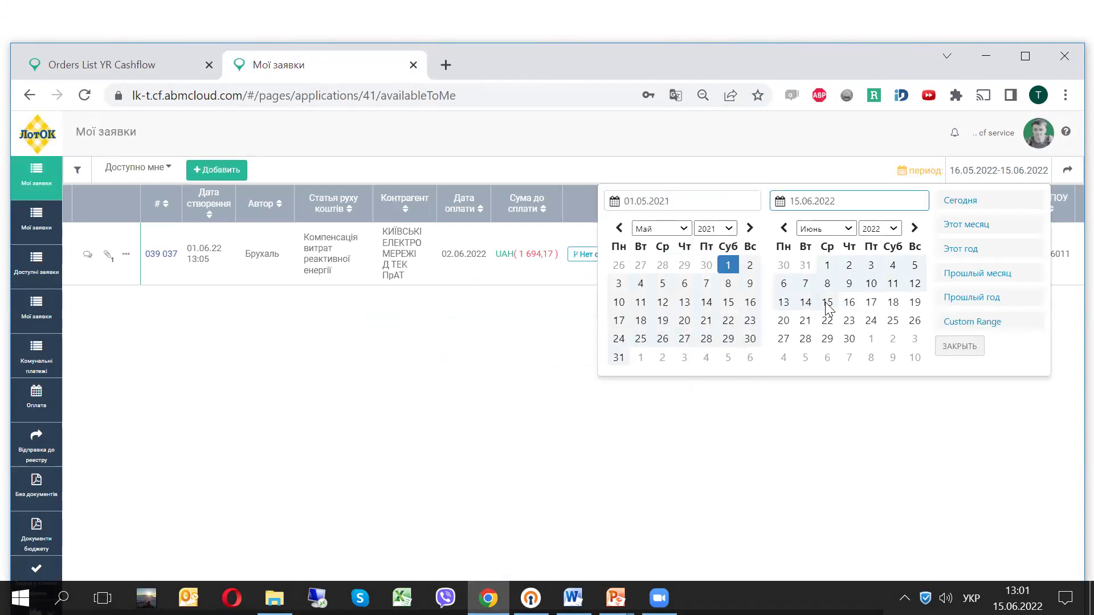
{"action": "left_click", "coordinate": [848, 310]}
Step: On the Orders List YR Cashflow page, set the payment list's period to 01.04.2021-15.06.2022
{"action": "left_click", "coordinate": [163, 73]}
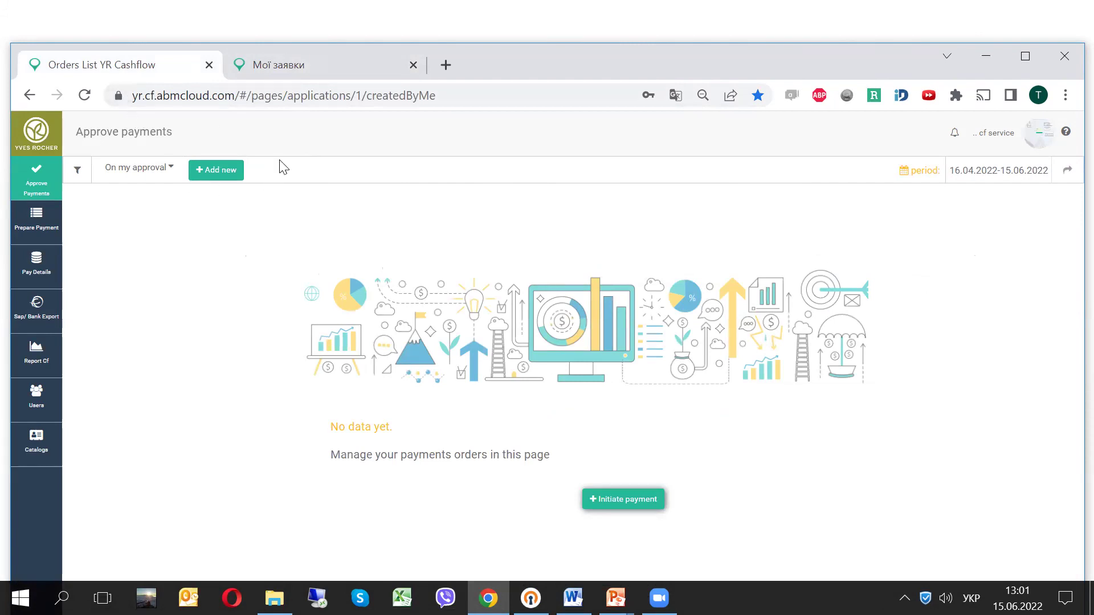
{"action": "left_click", "coordinate": [991, 180]}
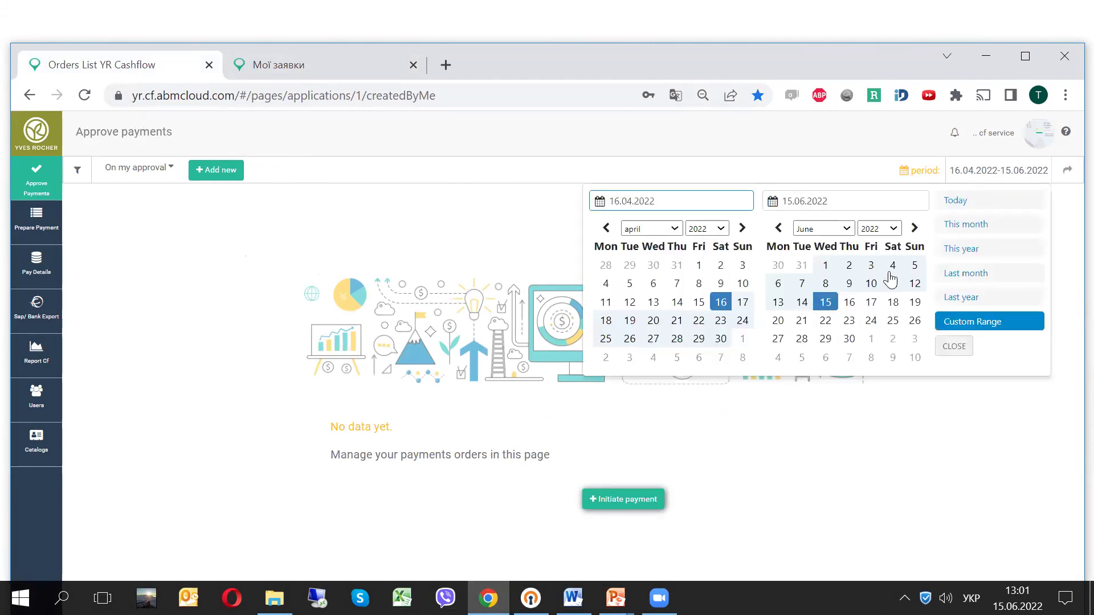
{"action": "left_click", "coordinate": [702, 229]}
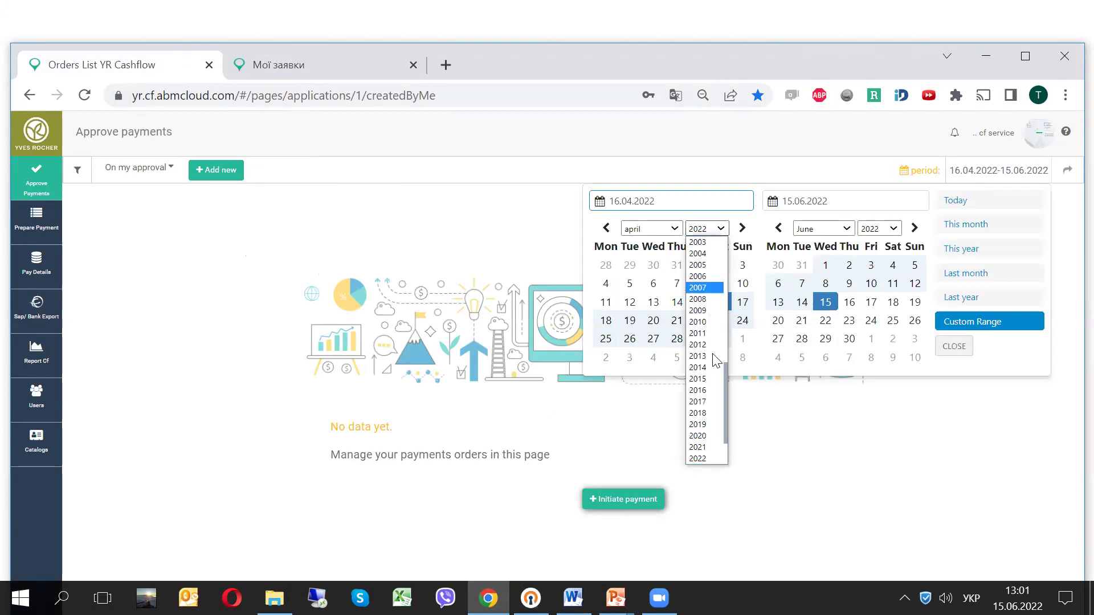
{"action": "left_click", "coordinate": [702, 447]}
{"action": "left_click", "coordinate": [677, 268]}
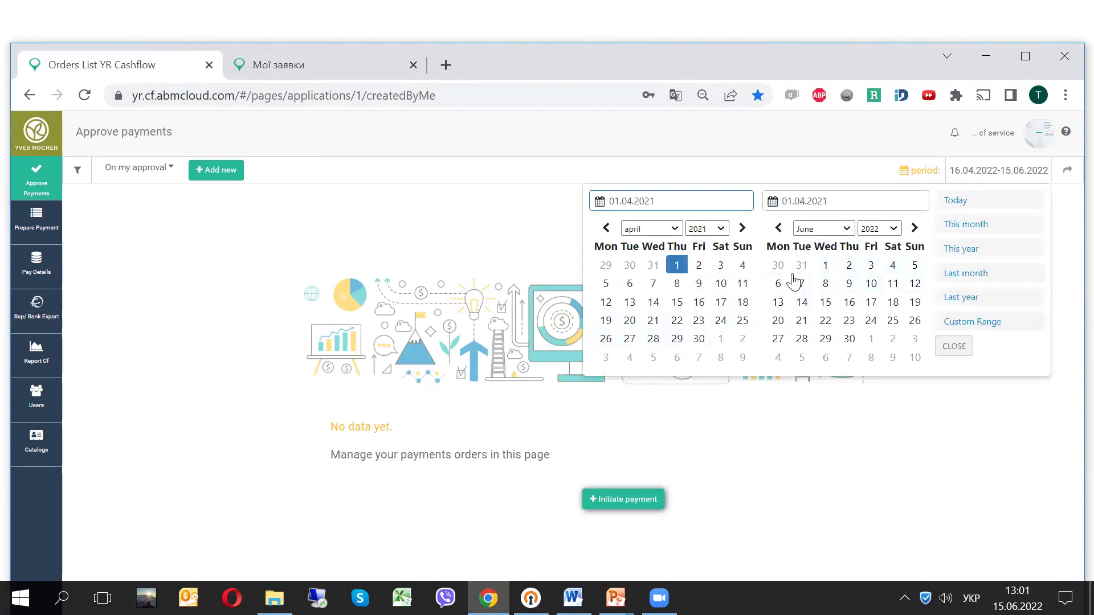
{"action": "left_click", "coordinate": [826, 303]}
Step: Filter the Approve payments list to Available to me
{"action": "left_click", "coordinate": [208, 220]}
{"action": "left_click", "coordinate": [165, 171]}
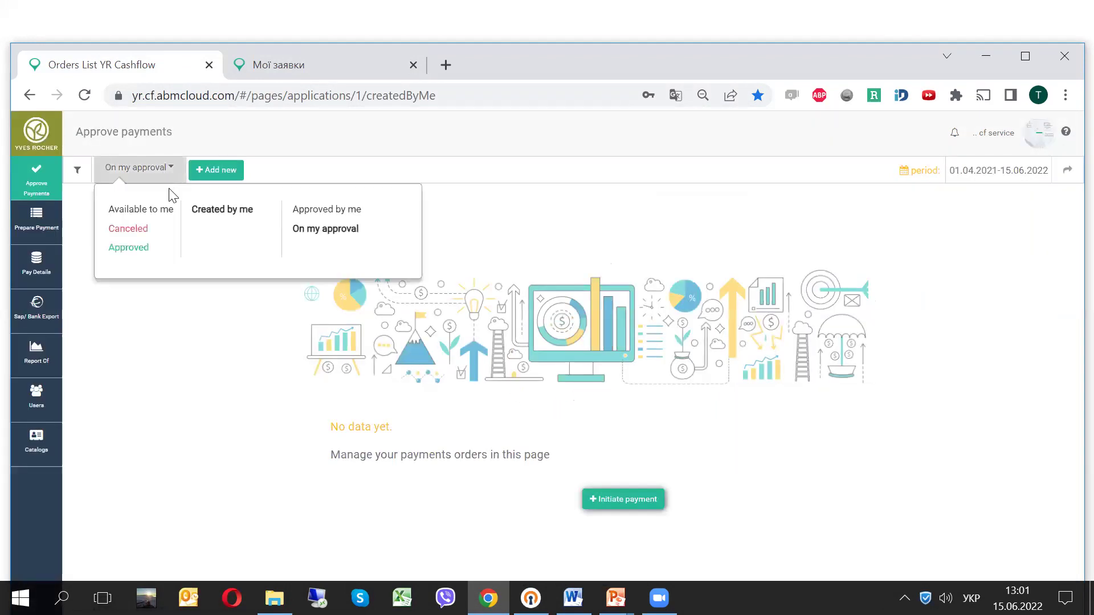
{"action": "left_click", "coordinate": [165, 212]}
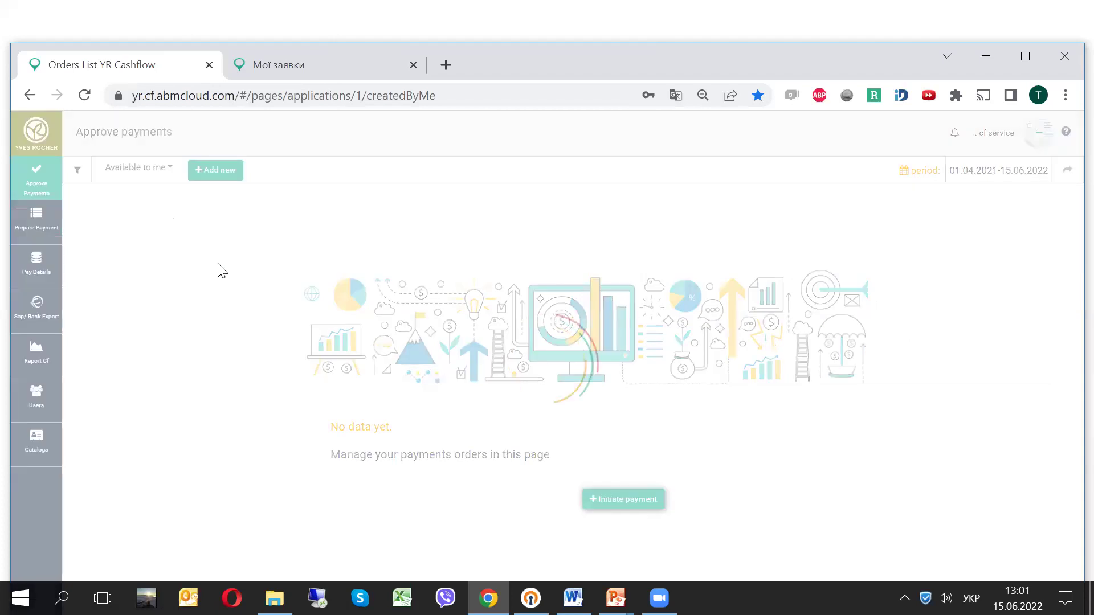
Step: Compare the columns of the two companies' payment lists and look through the requests in Мої заявки
{"action": "left_click", "coordinate": [290, 73]}
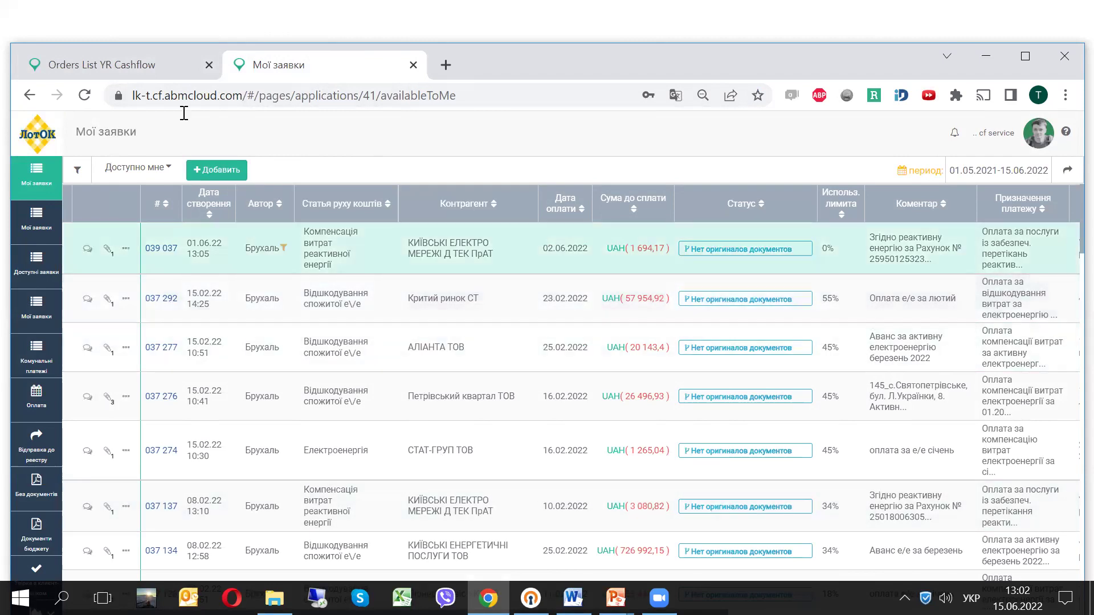
{"action": "left_click", "coordinate": [103, 65]}
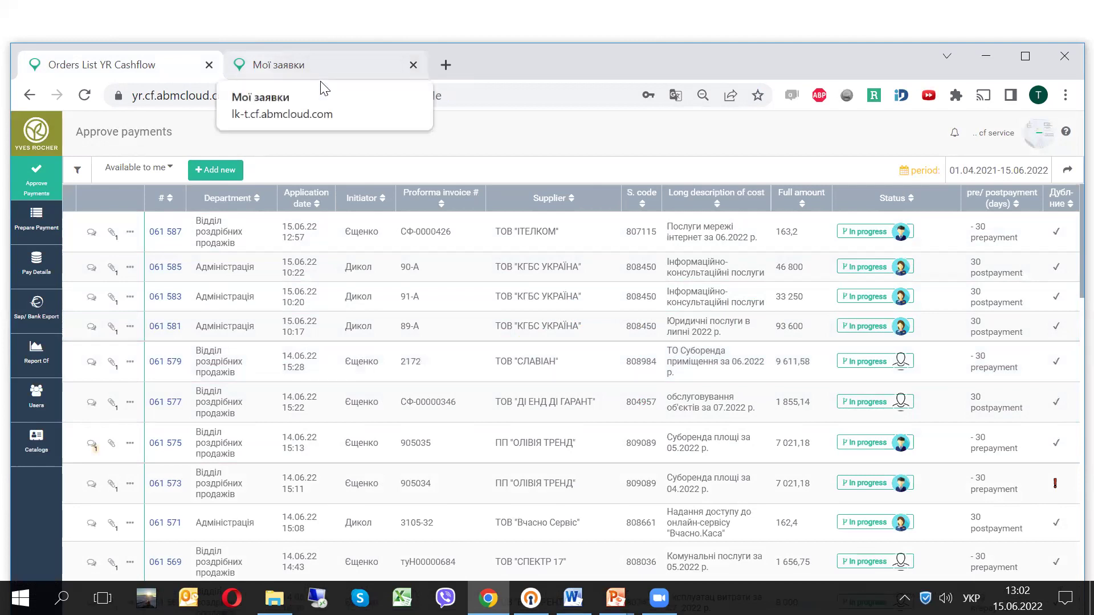
{"action": "left_click", "coordinate": [321, 79]}
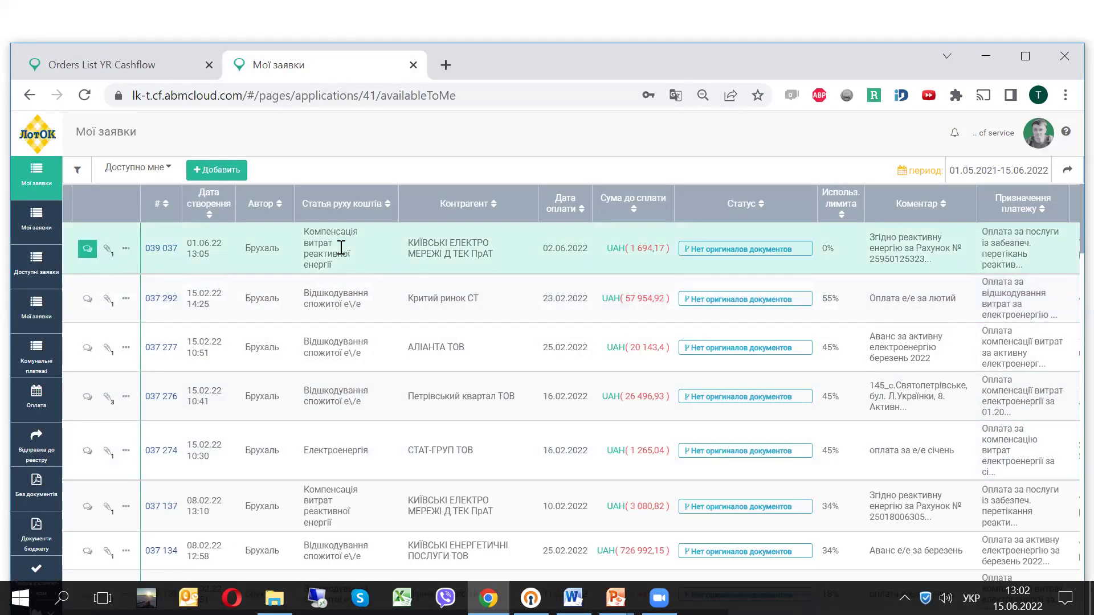
{"action": "scroll", "coordinate": [510, 314], "scroll_direction": "down", "scroll_amount": 8}
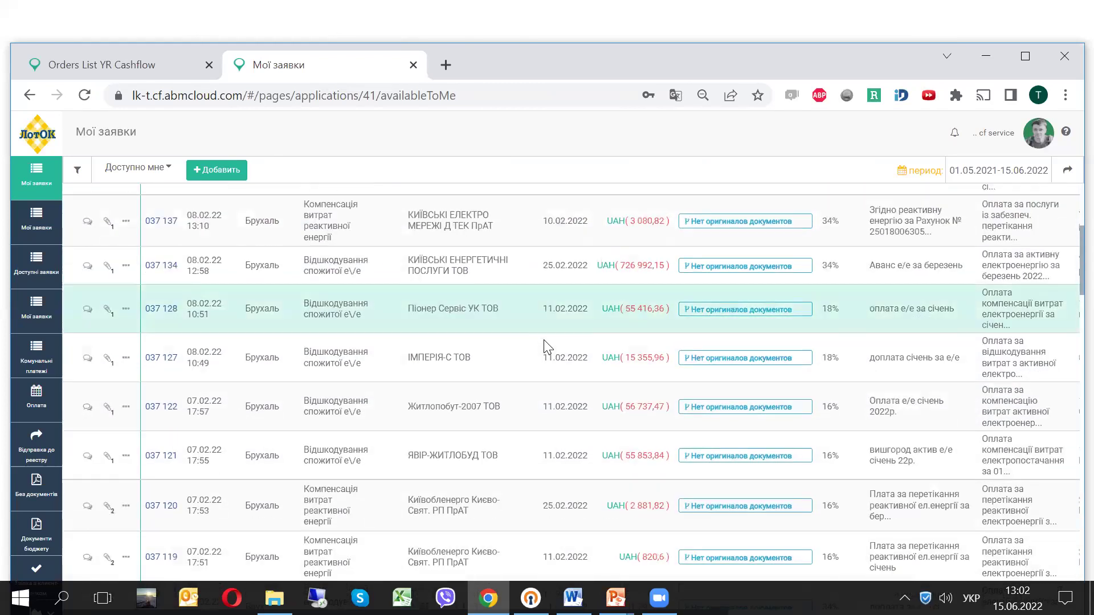
{"action": "scroll", "coordinate": [548, 339], "scroll_direction": "up", "scroll_amount": 8}
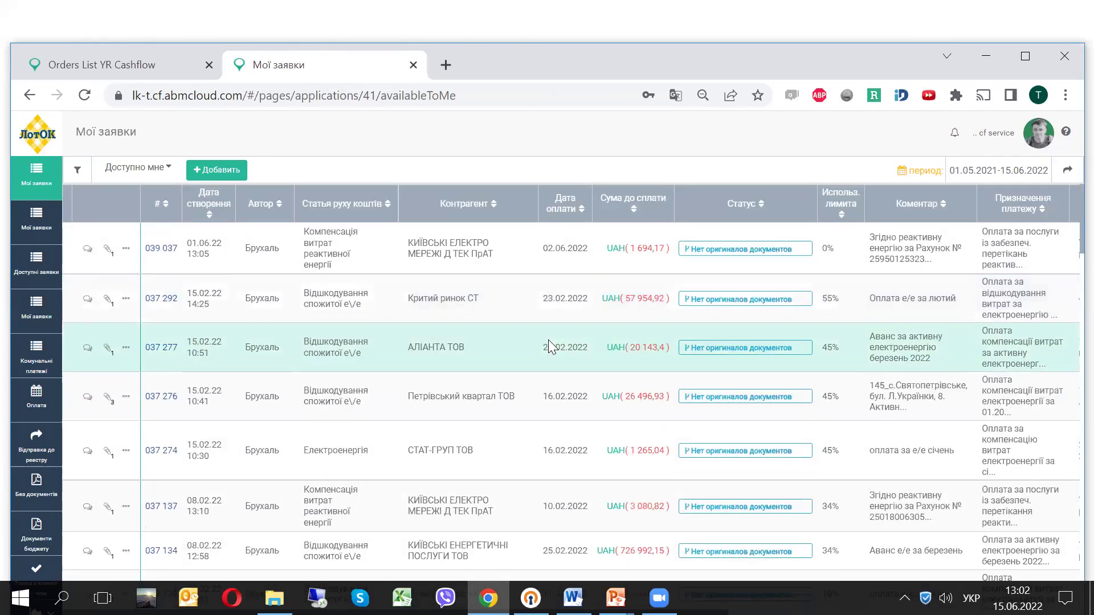
{"action": "scroll", "coordinate": [712, 399], "scroll_direction": "down", "scroll_amount": 3}
{"action": "scroll", "coordinate": [861, 451], "scroll_direction": "up", "scroll_amount": 3}
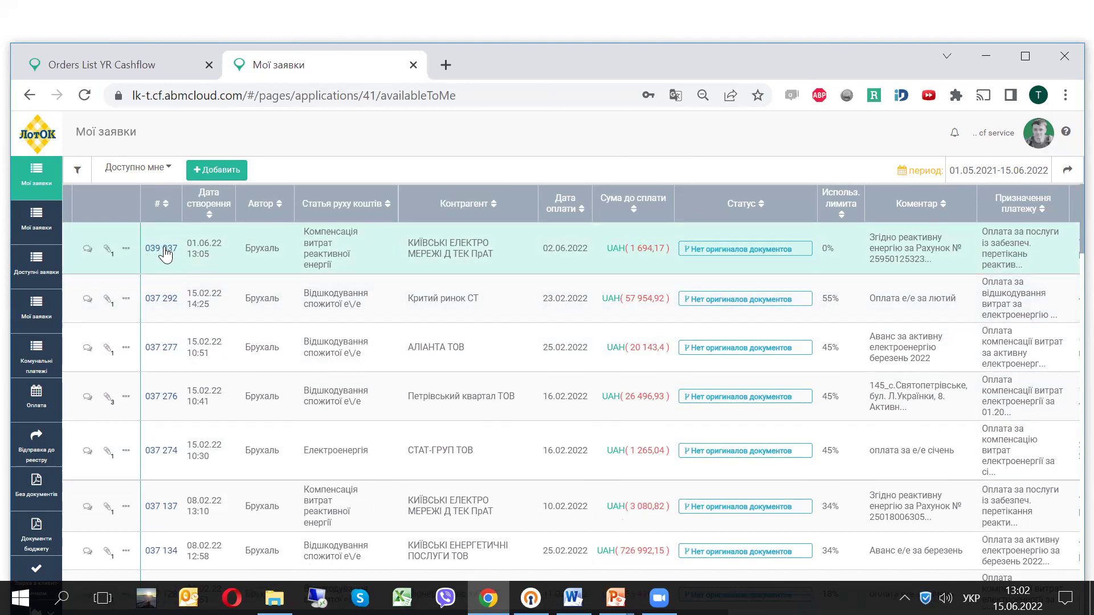
Step: Open the first request in Мої заявки, dated 01.06.22, and review all its payment, contract and budget fields
{"action": "left_click", "coordinate": [165, 250]}
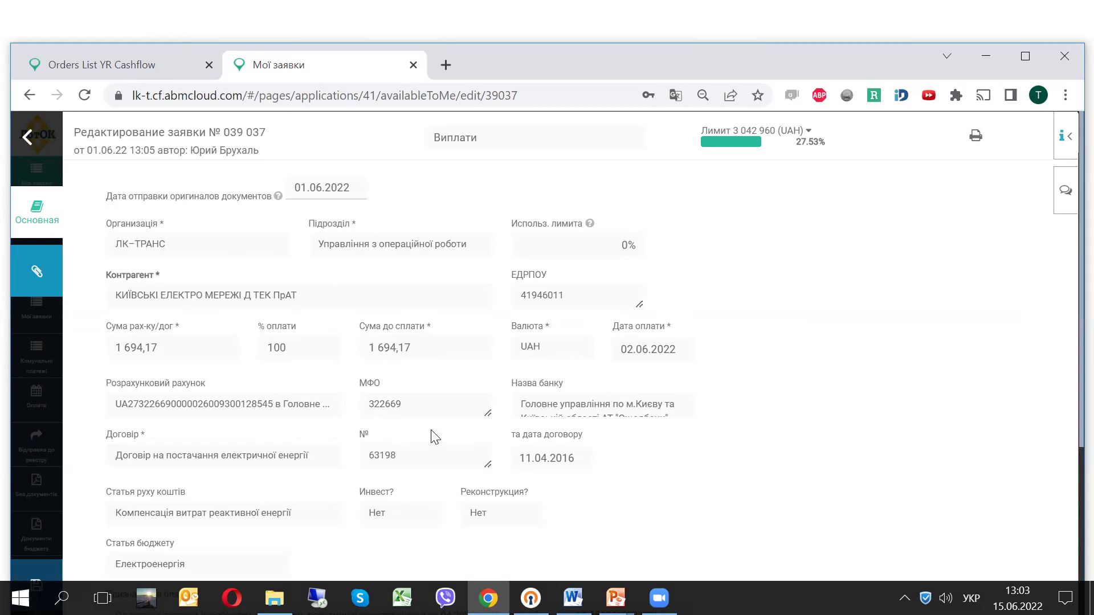
{"action": "scroll", "coordinate": [439, 439], "scroll_direction": "down", "scroll_amount": 1}
{"action": "scroll", "coordinate": [444, 439], "scroll_direction": "down", "scroll_amount": 3}
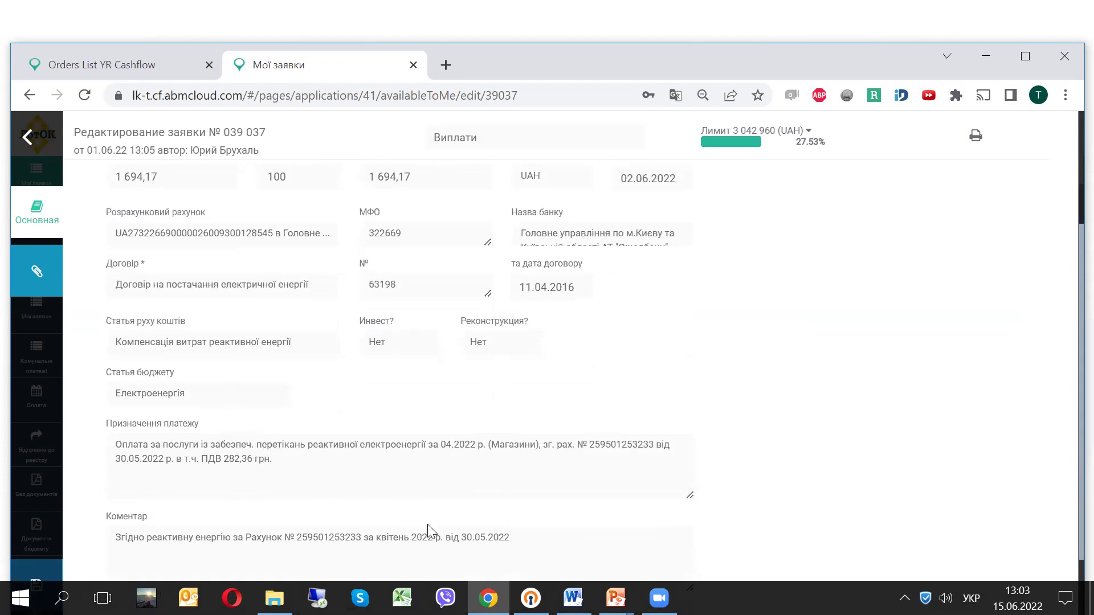
{"action": "scroll", "coordinate": [399, 484], "scroll_direction": "down", "scroll_amount": 2}
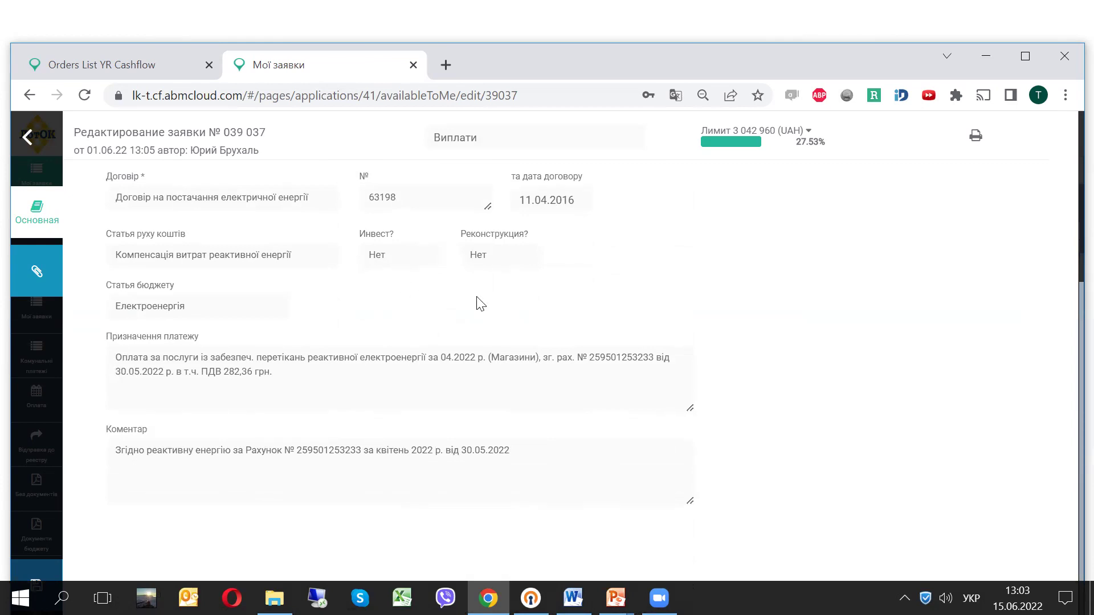
{"action": "scroll", "coordinate": [524, 295], "scroll_direction": "up", "scroll_amount": 5}
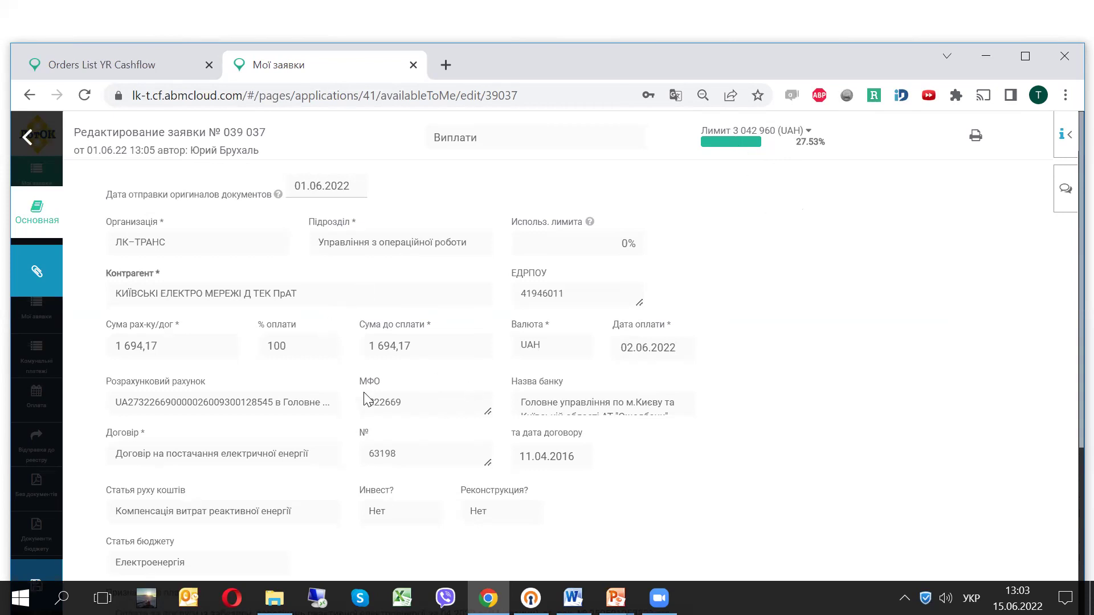
Step: View the request's attached file 31_40-38.pdf, and return to the request list
{"action": "left_click", "coordinate": [37, 271]}
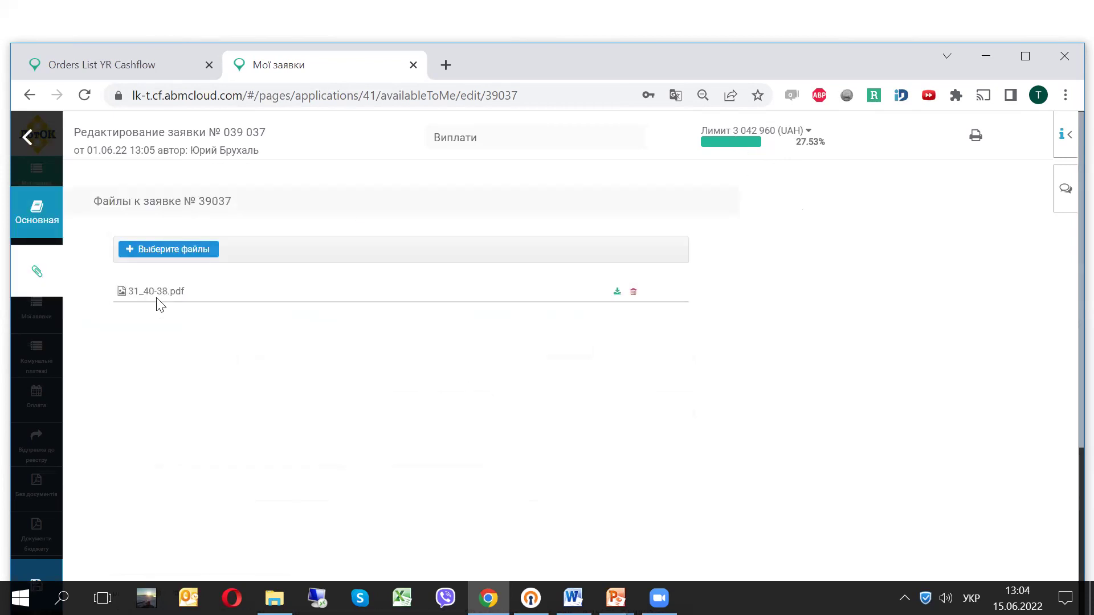
{"action": "left_click", "coordinate": [122, 295]}
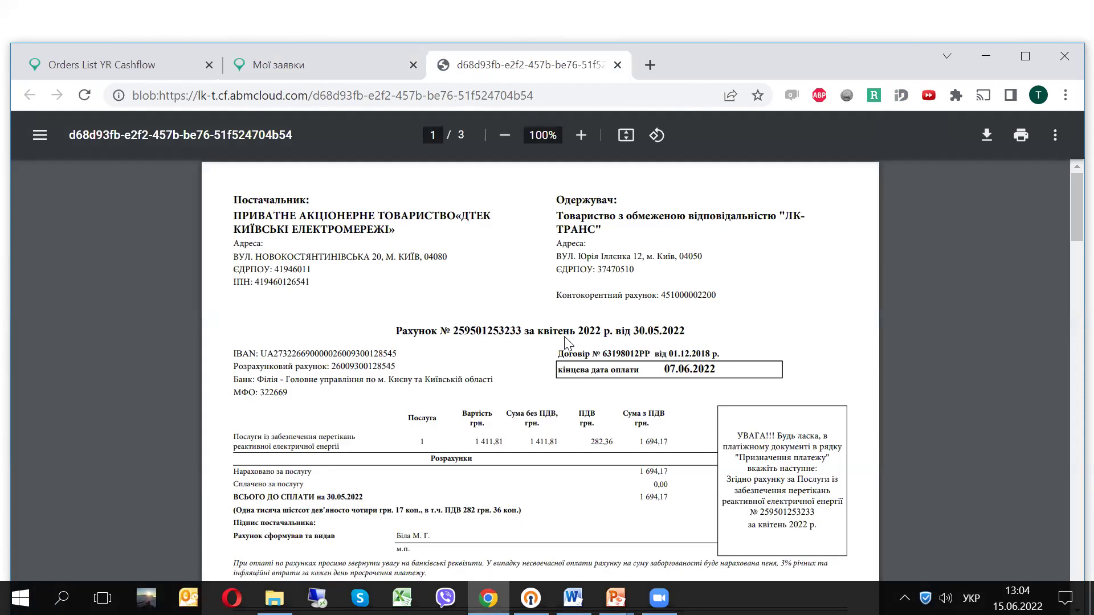
{"action": "left_click", "coordinate": [332, 74]}
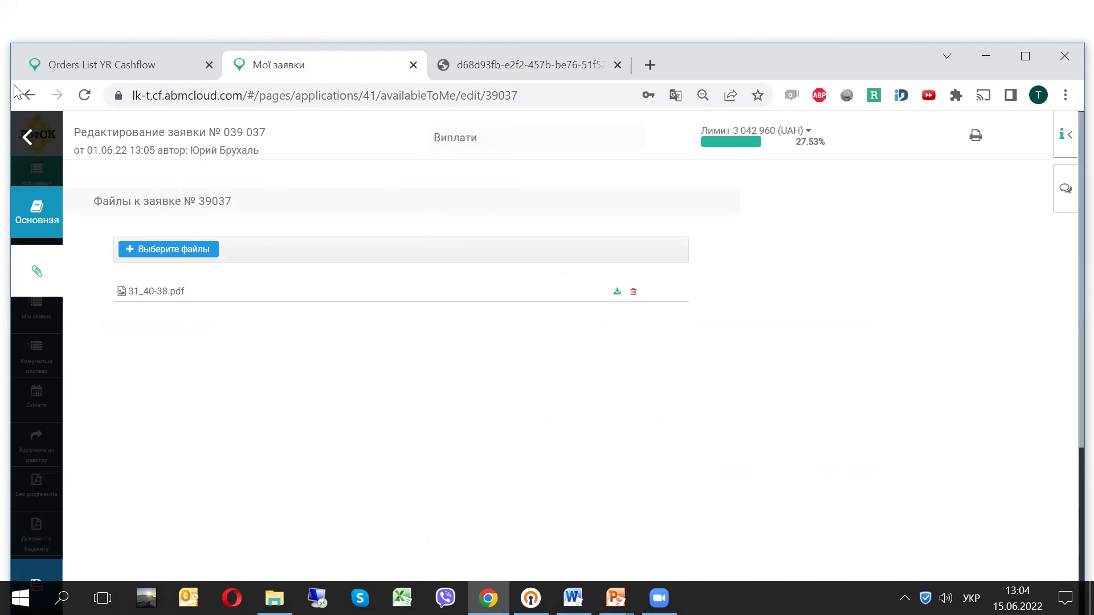
{"action": "left_click", "coordinate": [27, 141]}
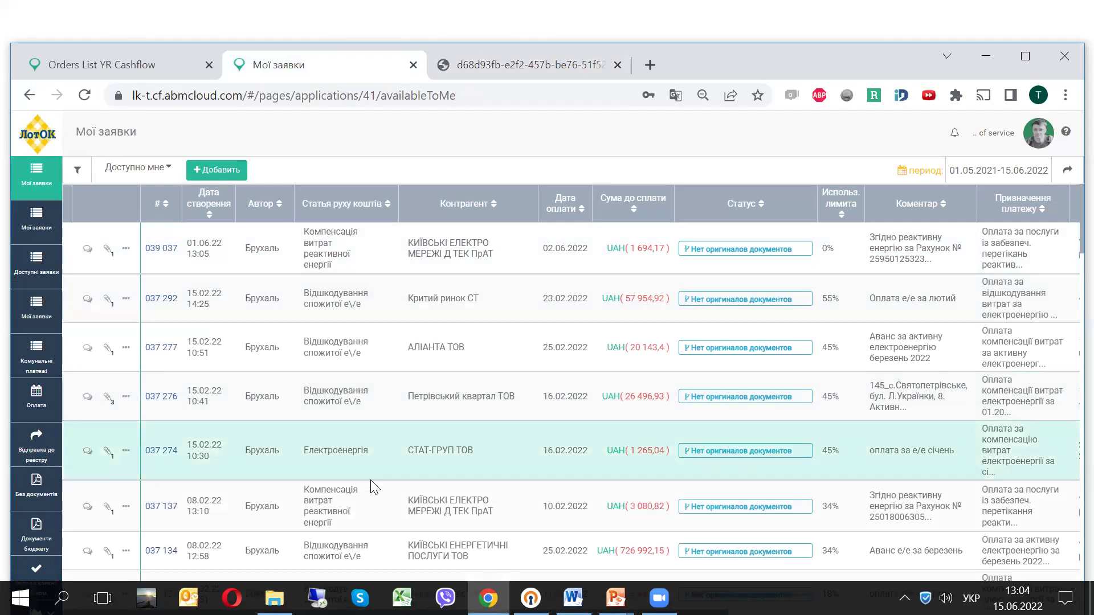
Step: Review the first request's approval chain from creation to the final stage, and close it
{"action": "scroll", "coordinate": [418, 477], "scroll_direction": "down", "scroll_amount": 5}
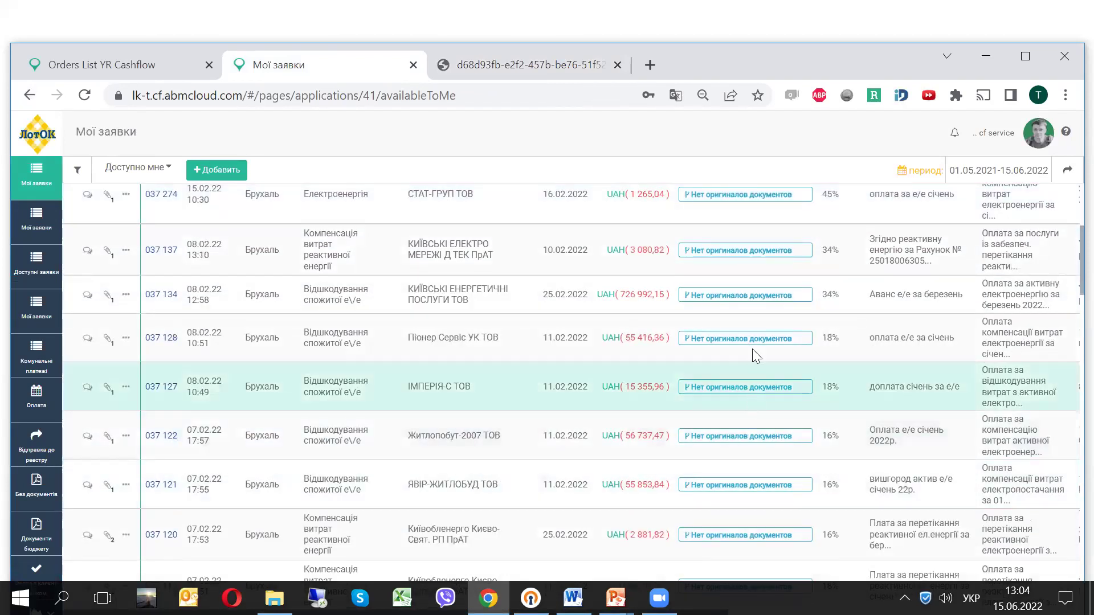
{"action": "scroll", "coordinate": [755, 308], "scroll_direction": "up", "scroll_amount": 5}
{"action": "left_click", "coordinate": [744, 251]}
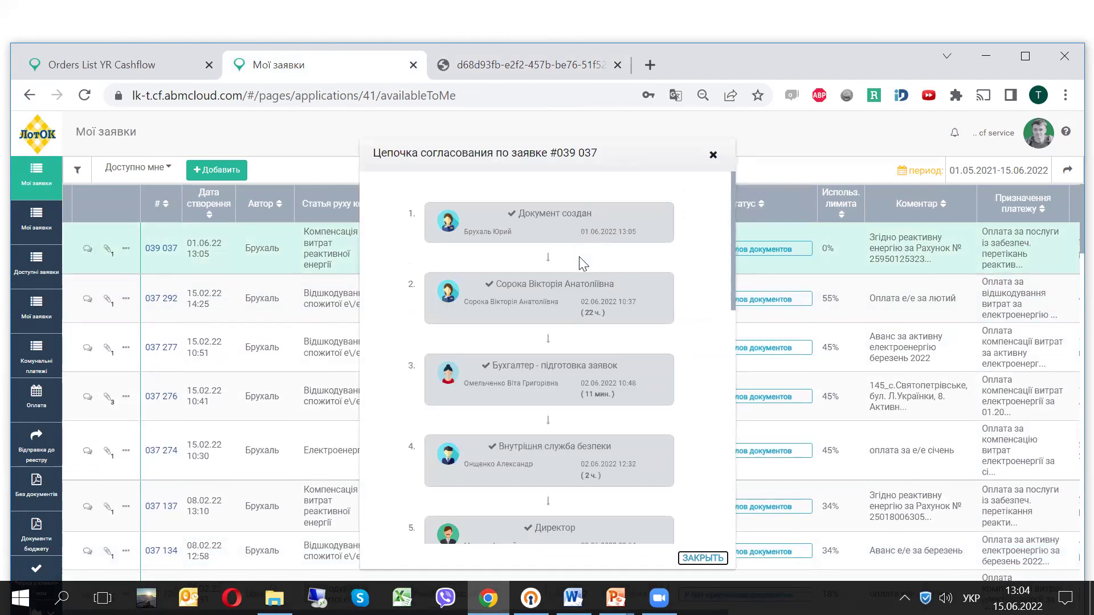
{"action": "scroll", "coordinate": [579, 257], "scroll_direction": "down", "scroll_amount": 2}
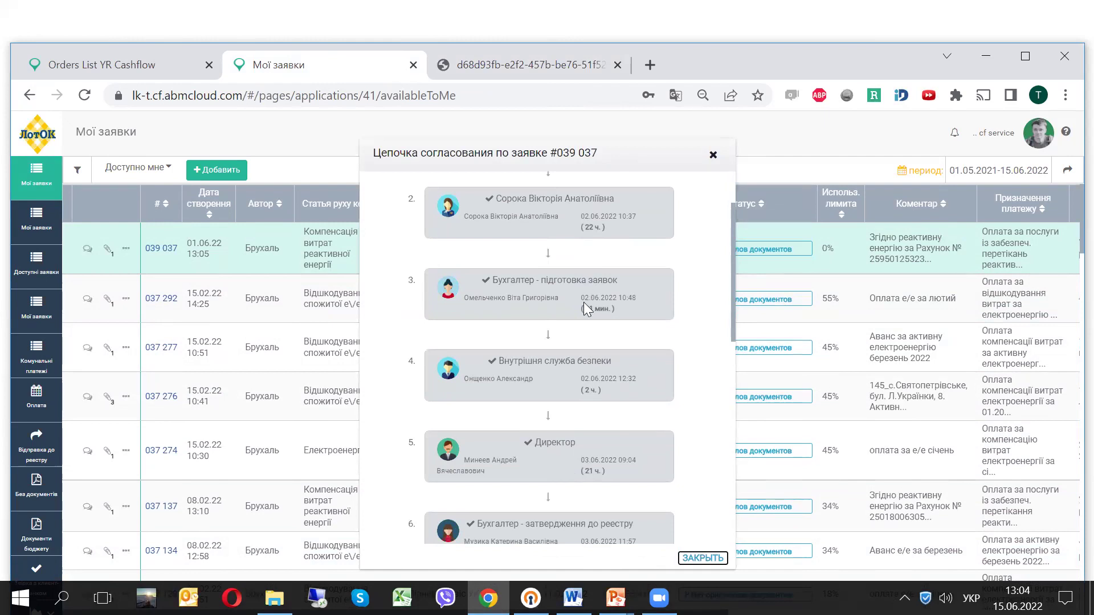
{"action": "scroll", "coordinate": [591, 300], "scroll_direction": "down", "scroll_amount": 4}
{"action": "scroll", "coordinate": [591, 304], "scroll_direction": "down", "scroll_amount": 8}
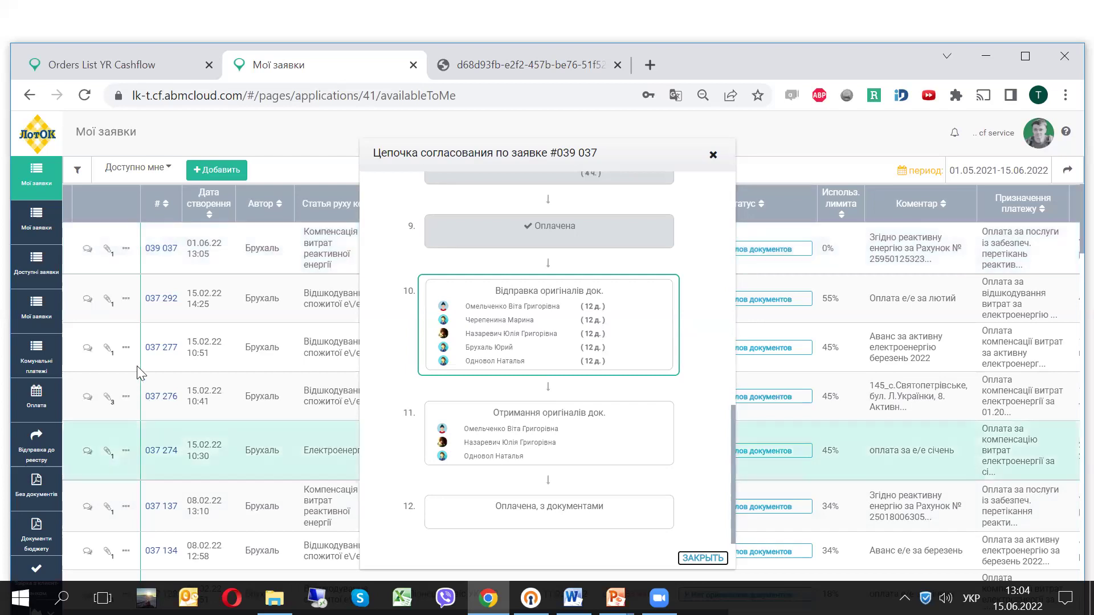
{"action": "left_click", "coordinate": [139, 364]}
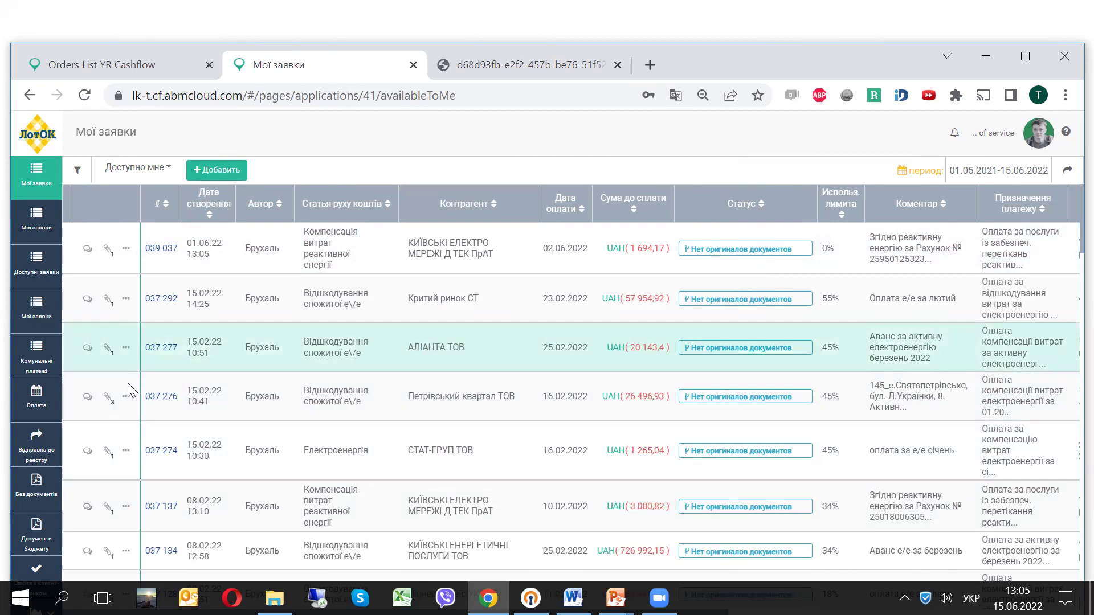
Step: In Orders List YR Cashflow, open the first payment document, review its fields and cost distribution table, and return to the list
{"action": "scroll", "coordinate": [420, 443], "scroll_direction": "down", "scroll_amount": 5}
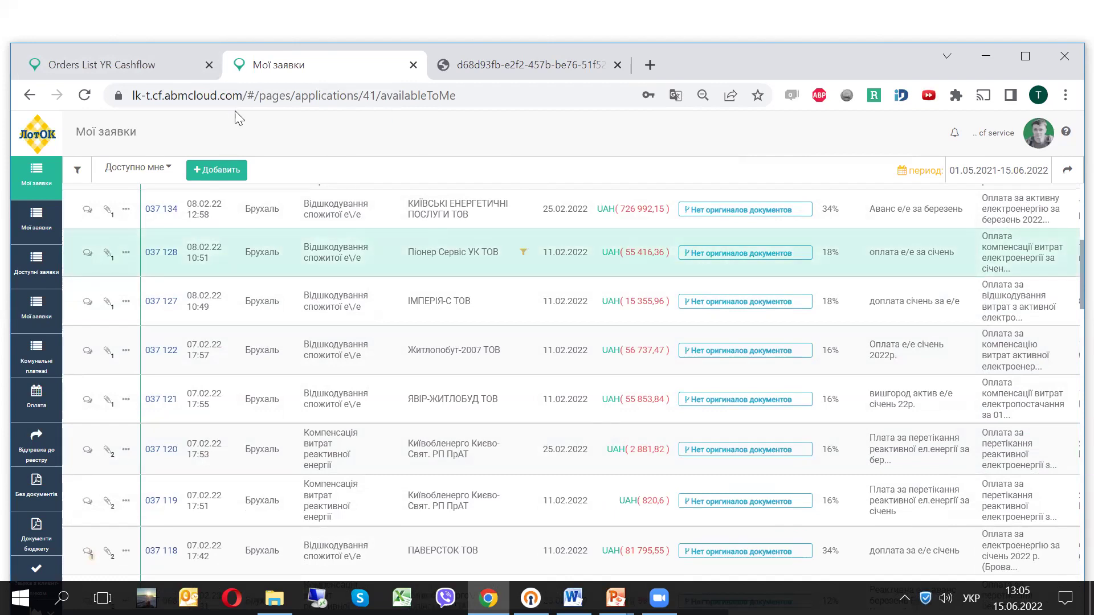
{"action": "left_click", "coordinate": [185, 74]}
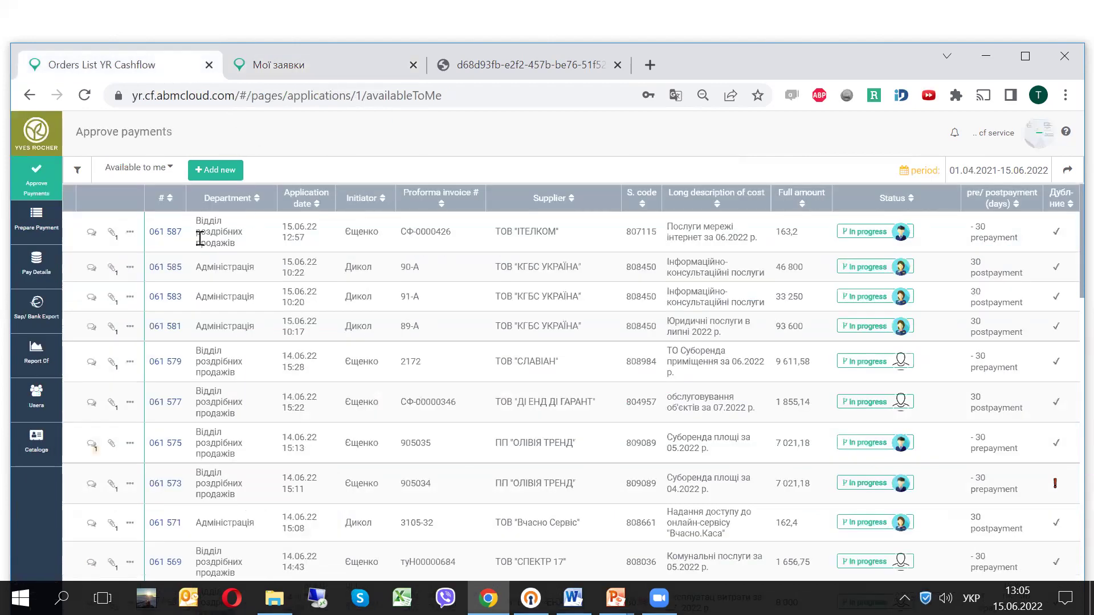
{"action": "left_click", "coordinate": [169, 234]}
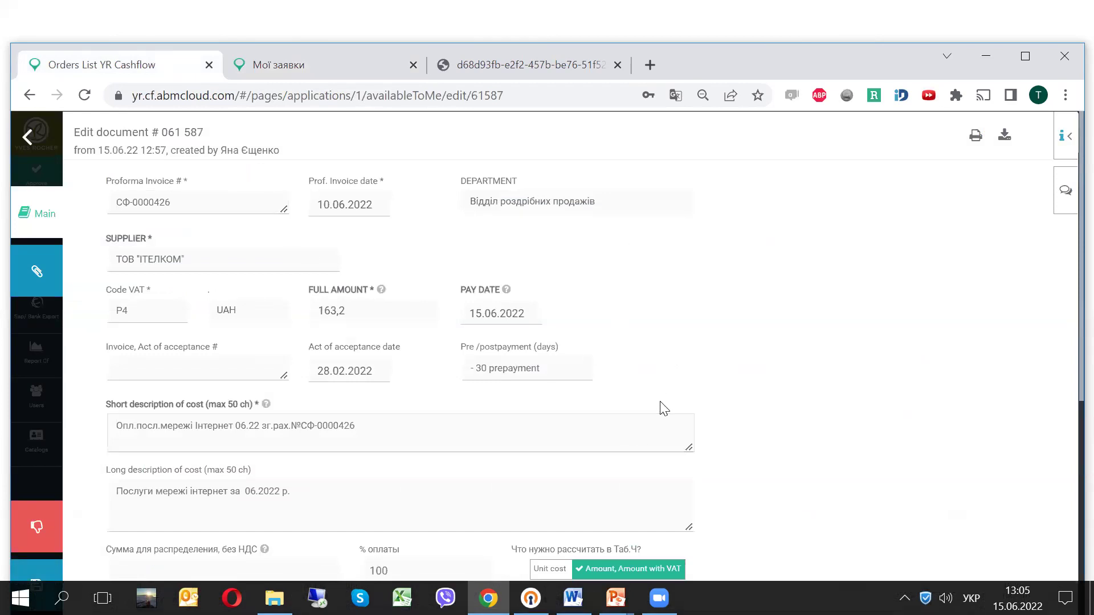
{"action": "scroll", "coordinate": [825, 449], "scroll_direction": "down", "scroll_amount": 5}
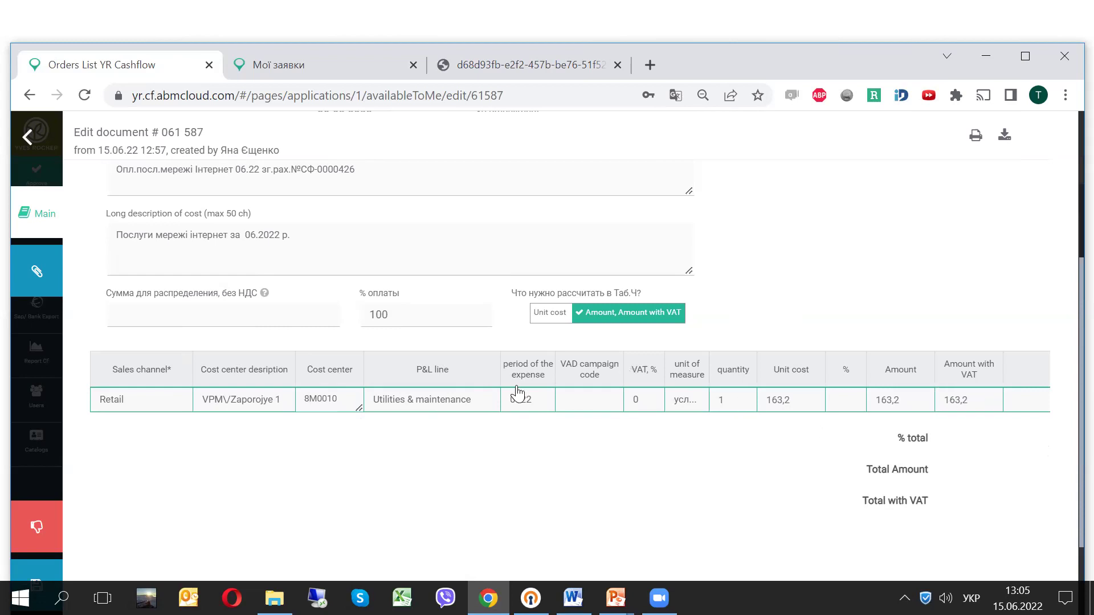
{"action": "key", "text": "Escape"}
{"action": "left_click", "coordinate": [214, 285]}
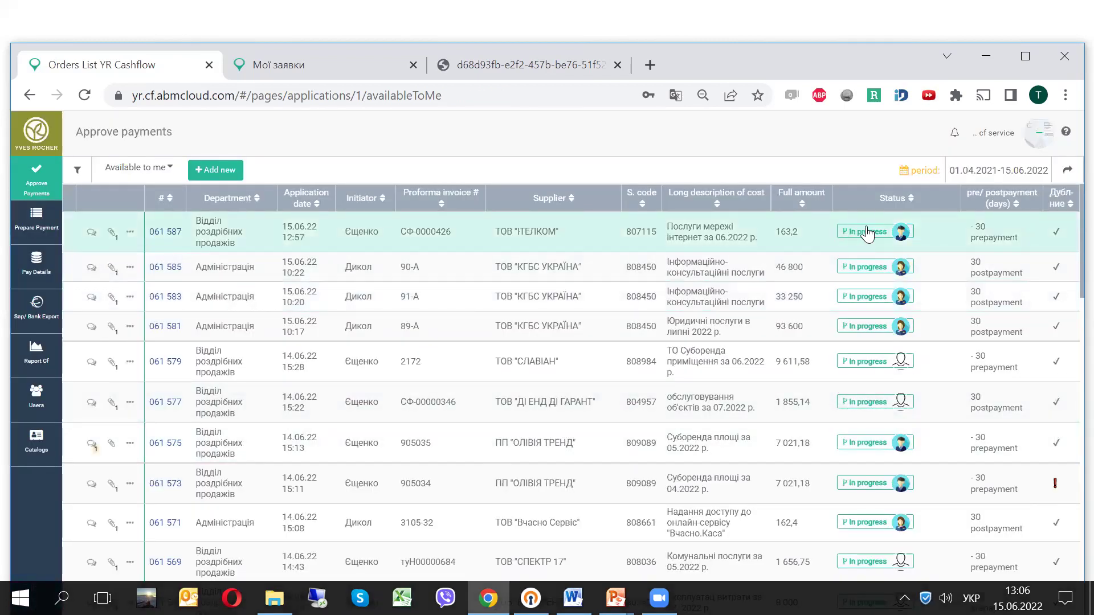
Step: Review the approval steps of the first payment document through to Paid, and close them
{"action": "left_click", "coordinate": [859, 232]}
{"action": "scroll", "coordinate": [621, 365], "scroll_direction": "down", "scroll_amount": 5}
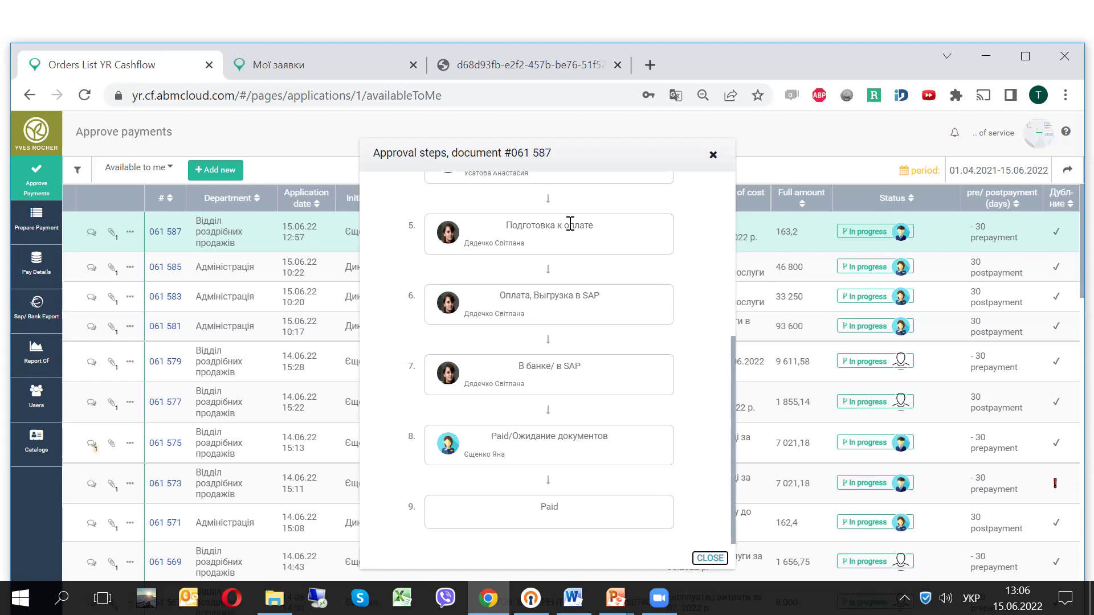
{"action": "left_click", "coordinate": [713, 155]}
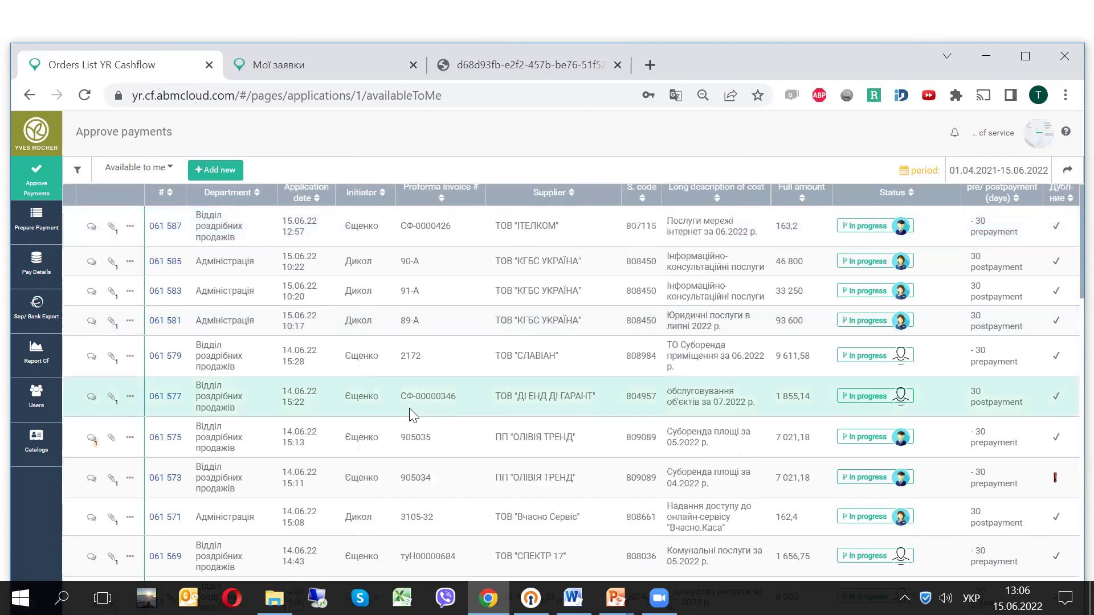
Step: Read the comments on the payment document created 13.06.22 at 11:52, and close the comments
{"action": "scroll", "coordinate": [409, 408], "scroll_direction": "down", "scroll_amount": 4}
{"action": "scroll", "coordinate": [271, 486], "scroll_direction": "down", "scroll_amount": 3}
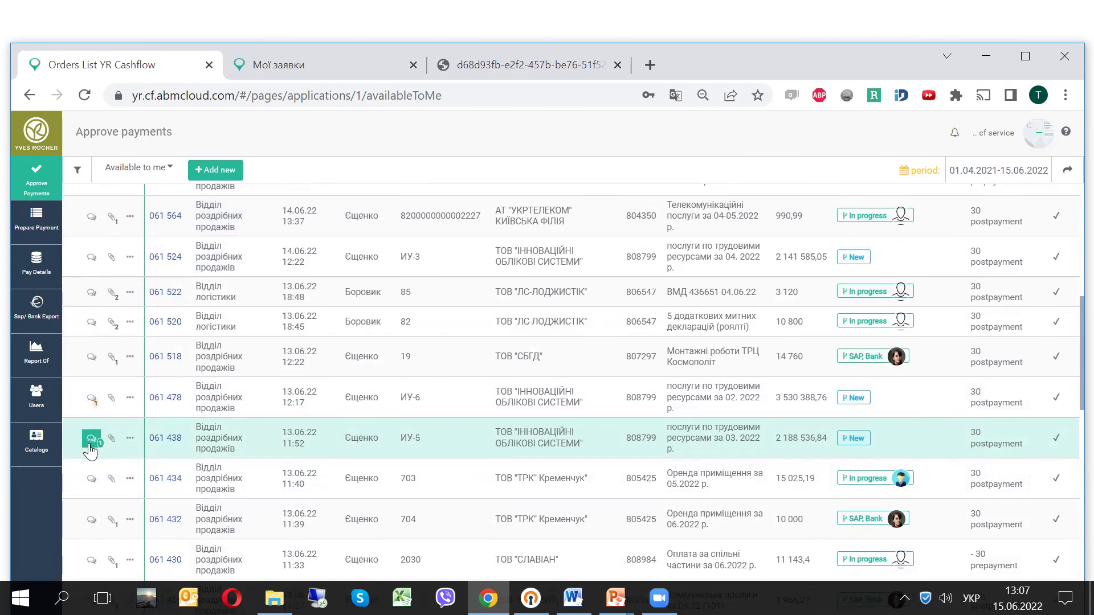
{"action": "left_click", "coordinate": [93, 440]}
{"action": "mouse_move", "coordinate": [898, 199]}
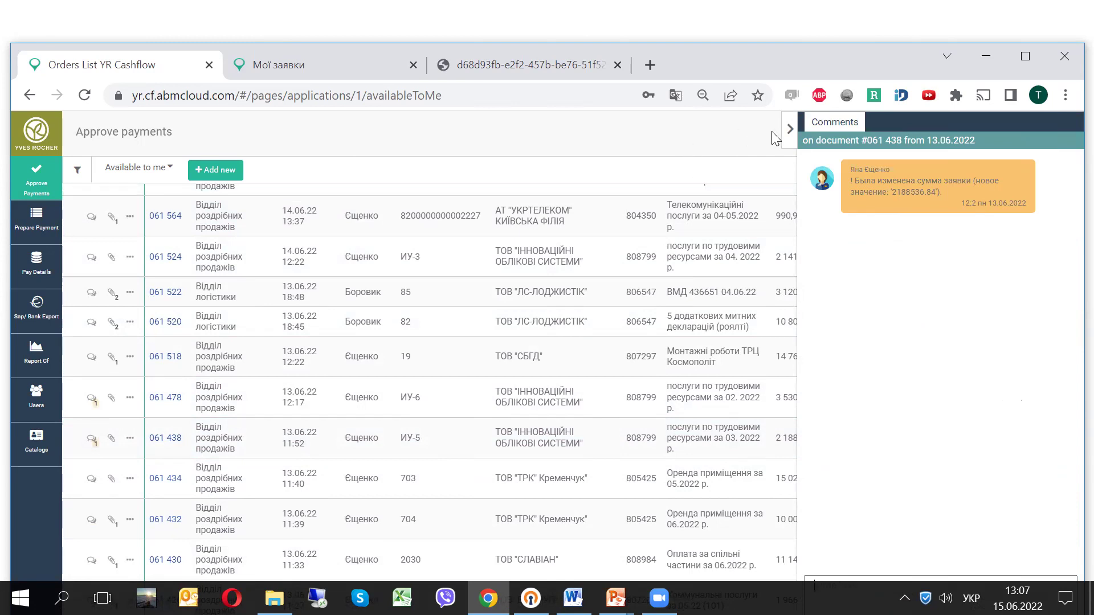
{"action": "left_click", "coordinate": [790, 129]}
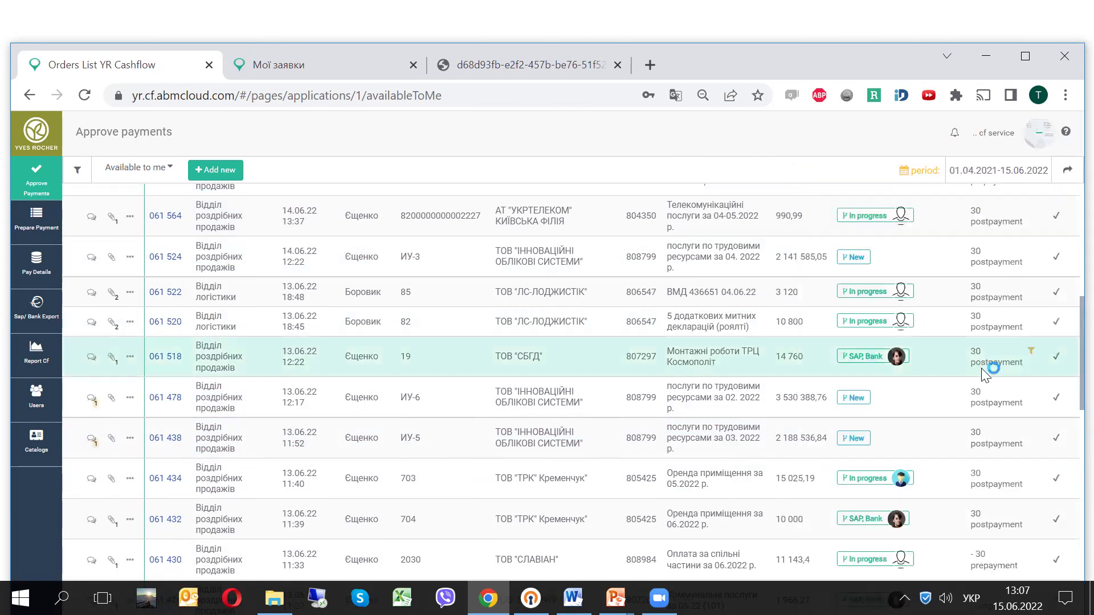